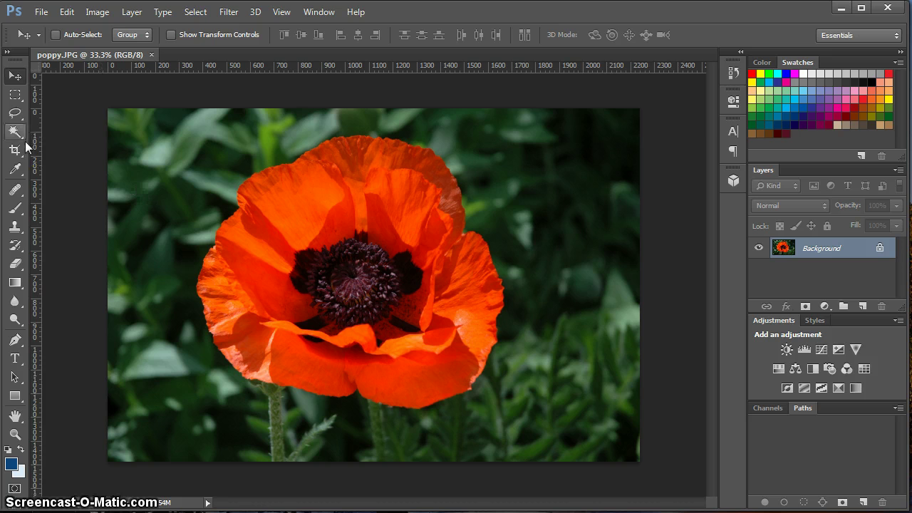
Add the text "POPPPY" in Arial Black at 30 pt and move it onto the flower's upper petals
left_click(15, 359)
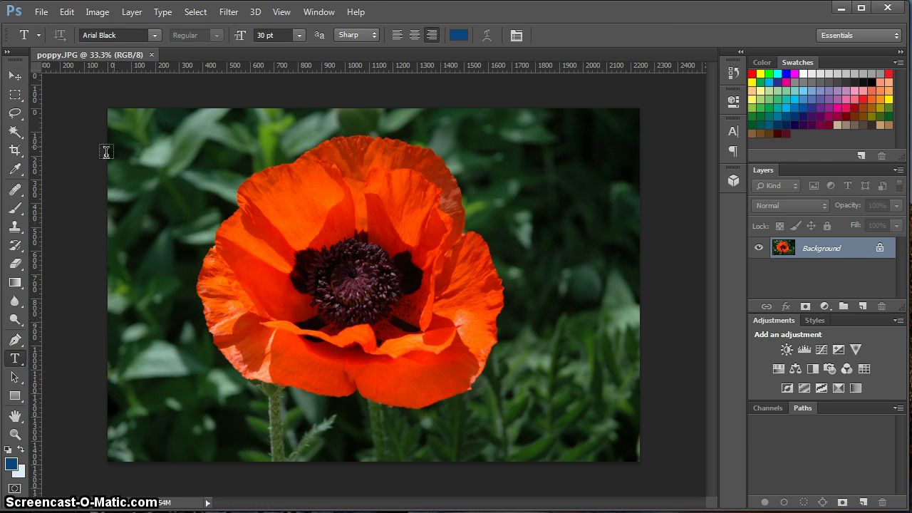
left_click(156, 35)
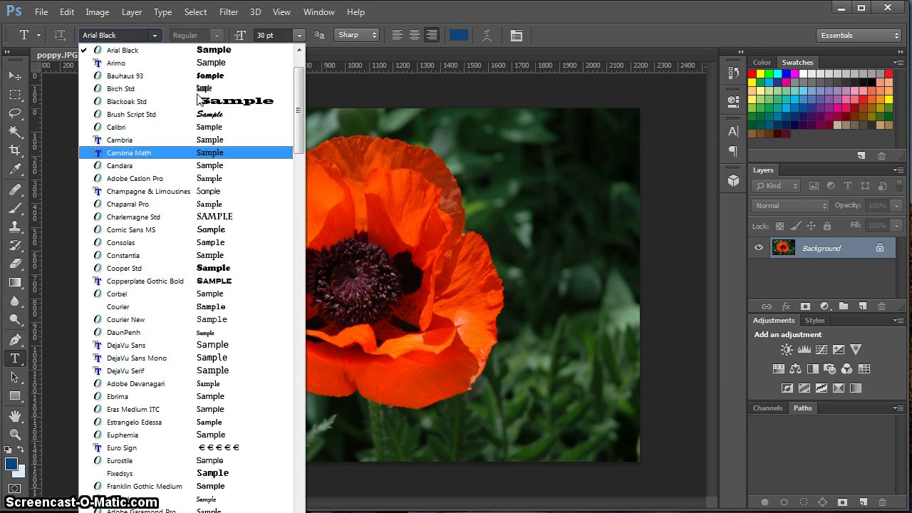
left_click(207, 50)
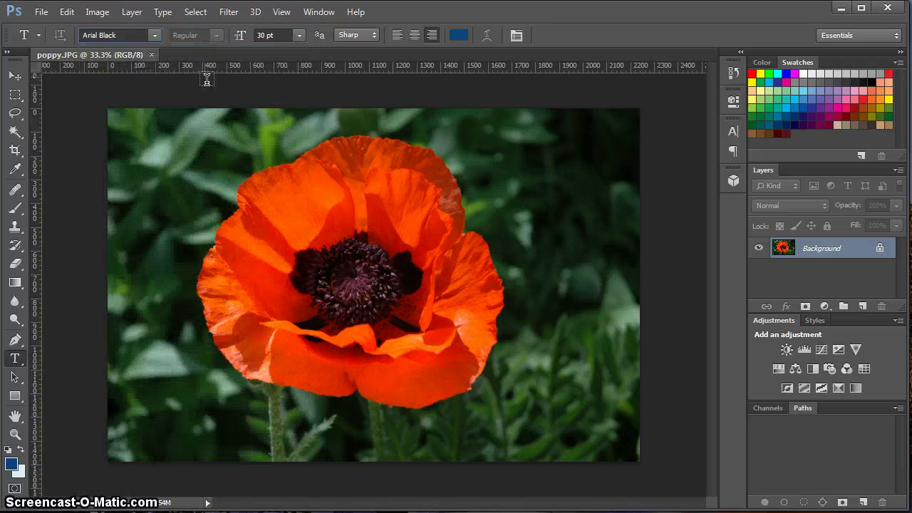
left_click(163, 182)
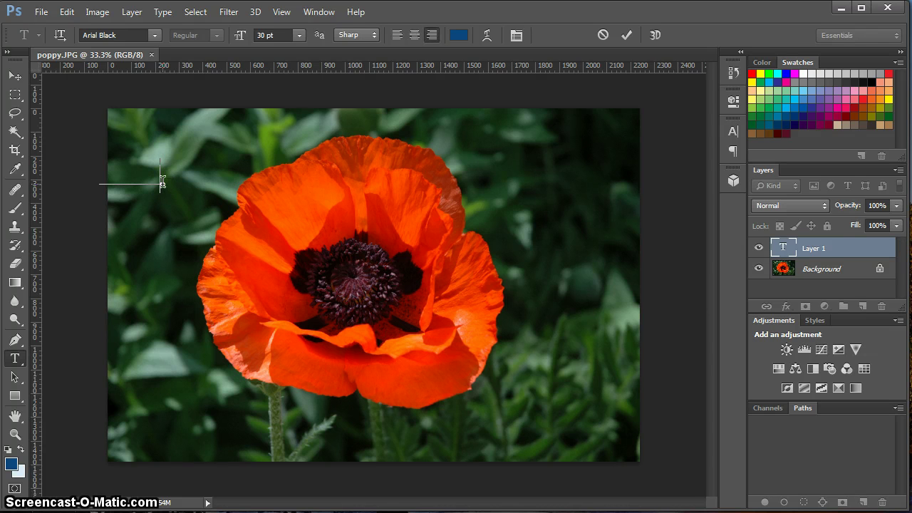
type("POPPY")
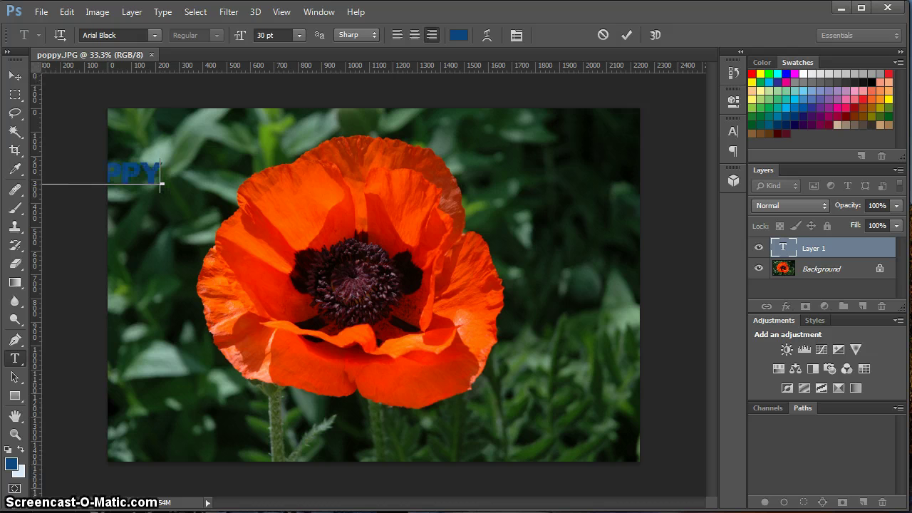
left_click(15, 77)
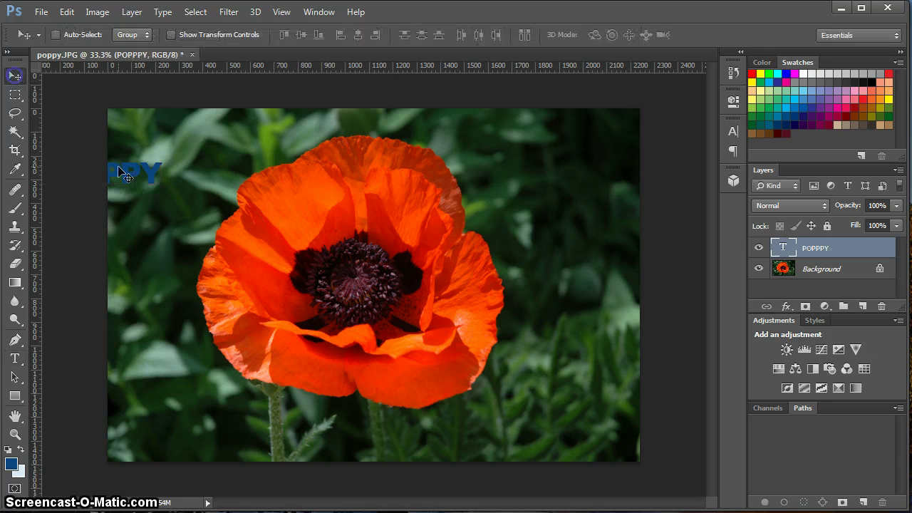
left_click_drag(122, 171, 322, 190)
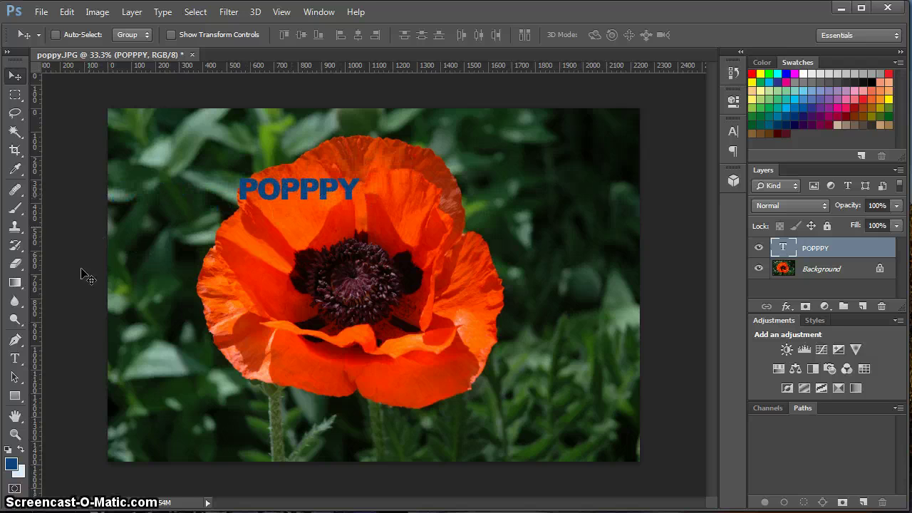
Change the text colour to the near-white fbfdff
left_click(16, 360)
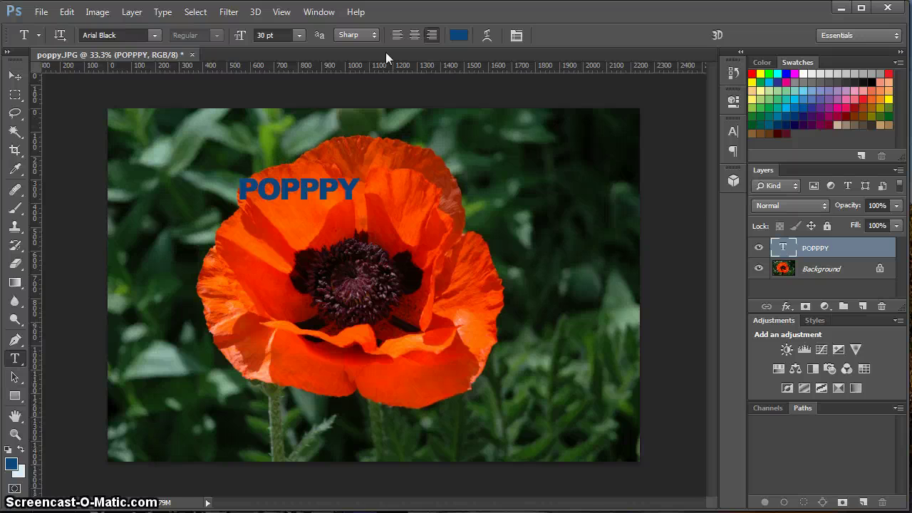
left_click(459, 35)
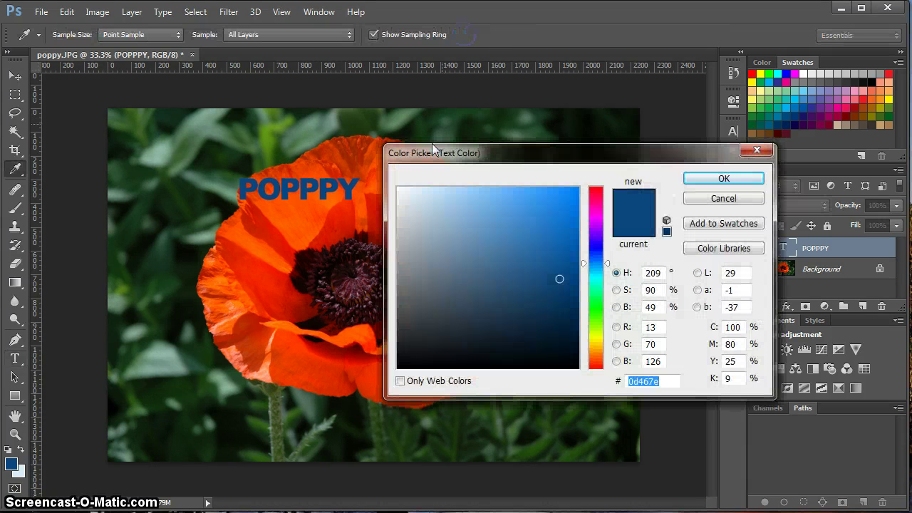
left_click(400, 188)
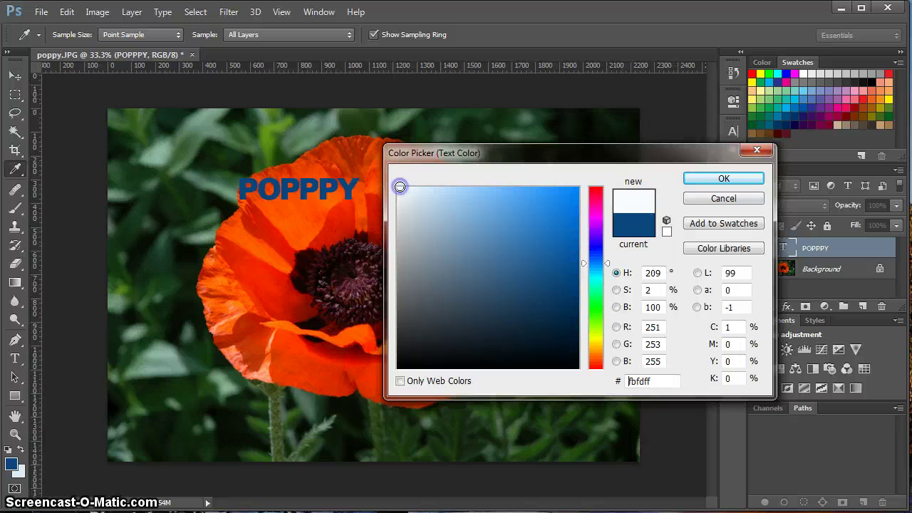
left_click(726, 179)
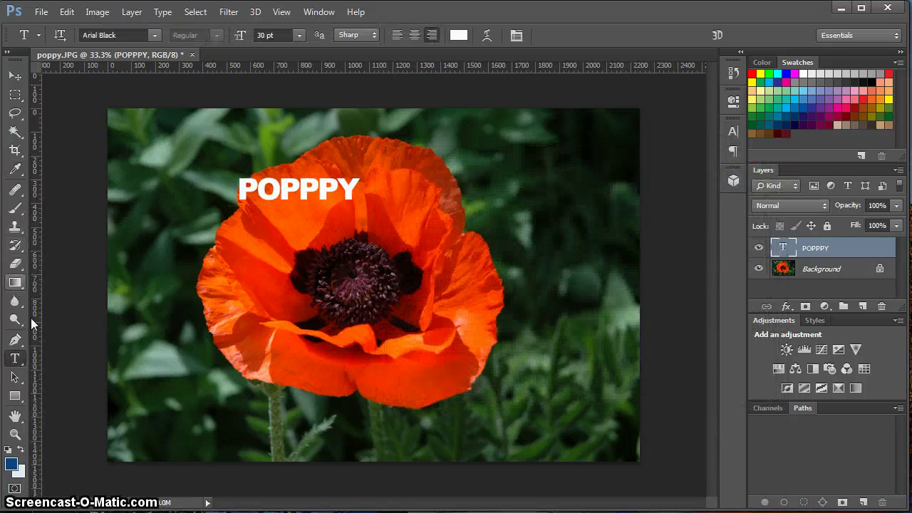
Correct the text's spelling to "POPPY" by removing the extra P, and commit the edit
left_click(328, 187)
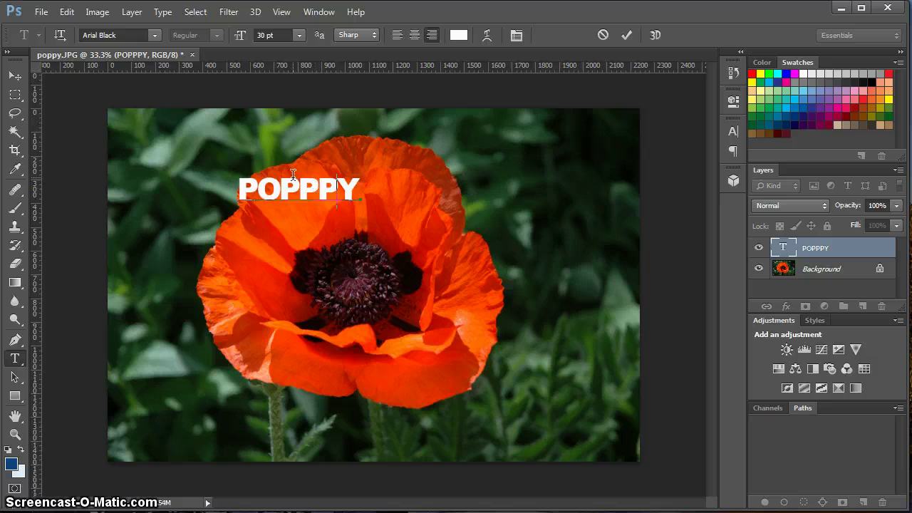
key("BackSpace")
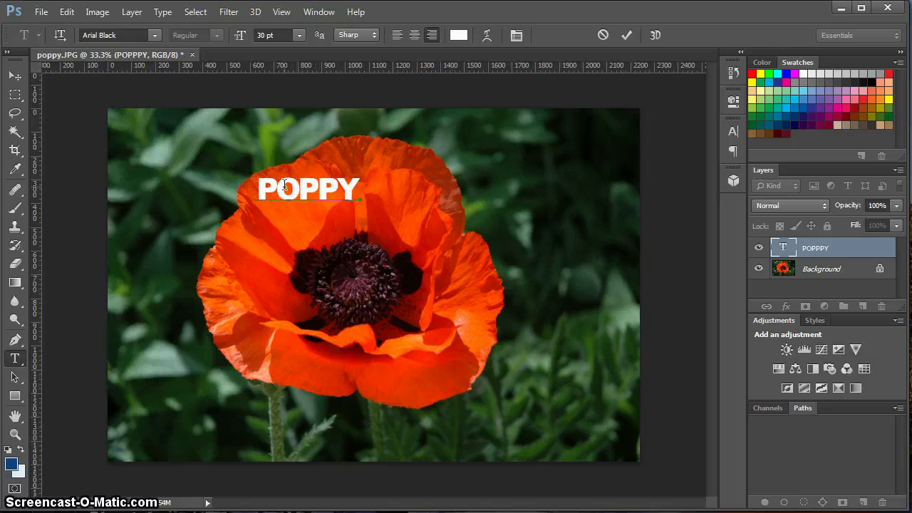
left_click(15, 76)
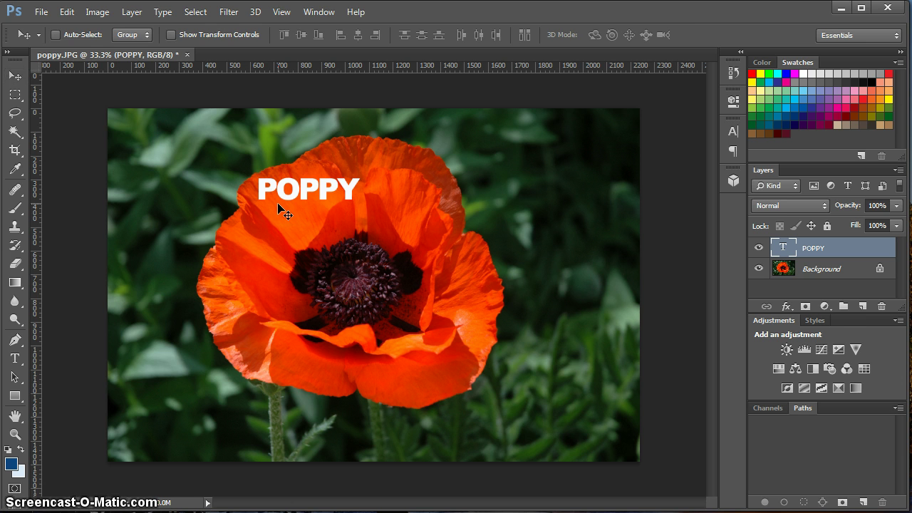
Free-transform the POPPY text to about 494% width and 1124% height and place it across most of the photo
key("ctrl+t")
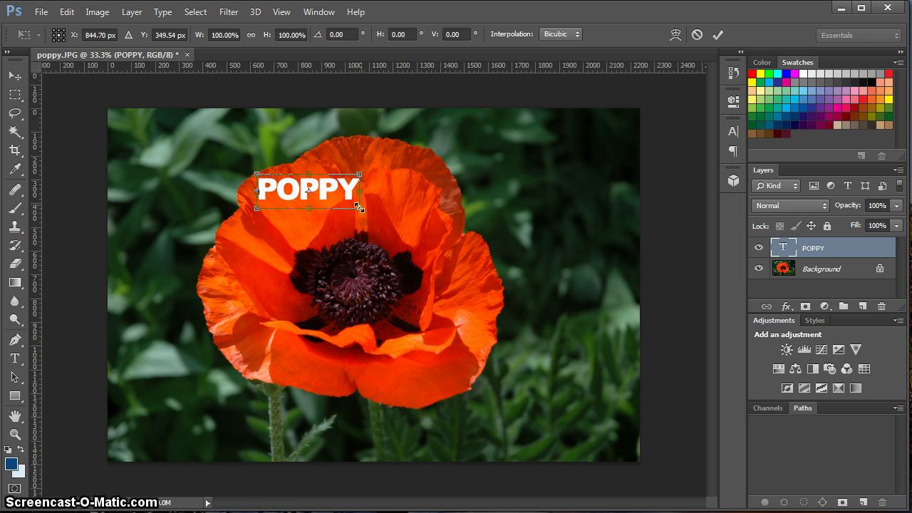
left_click_drag(358, 207, 638, 505)
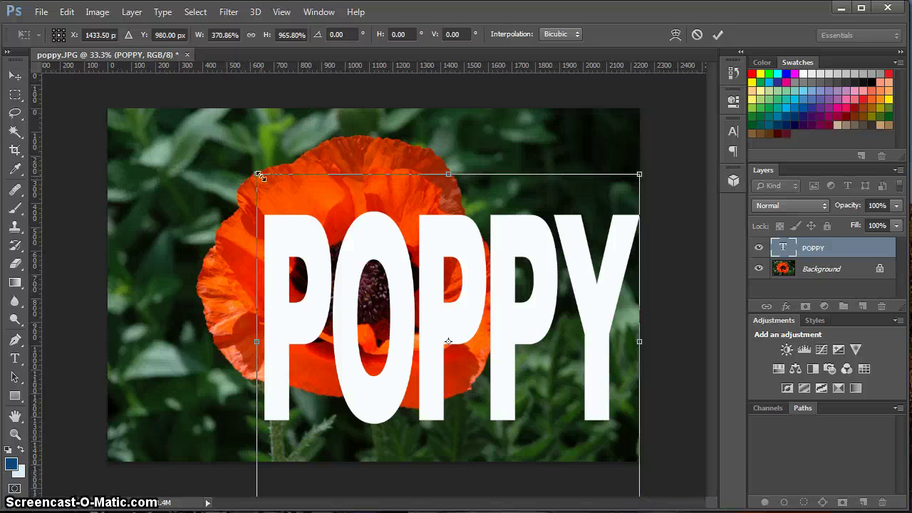
left_click_drag(260, 177, 129, 119)
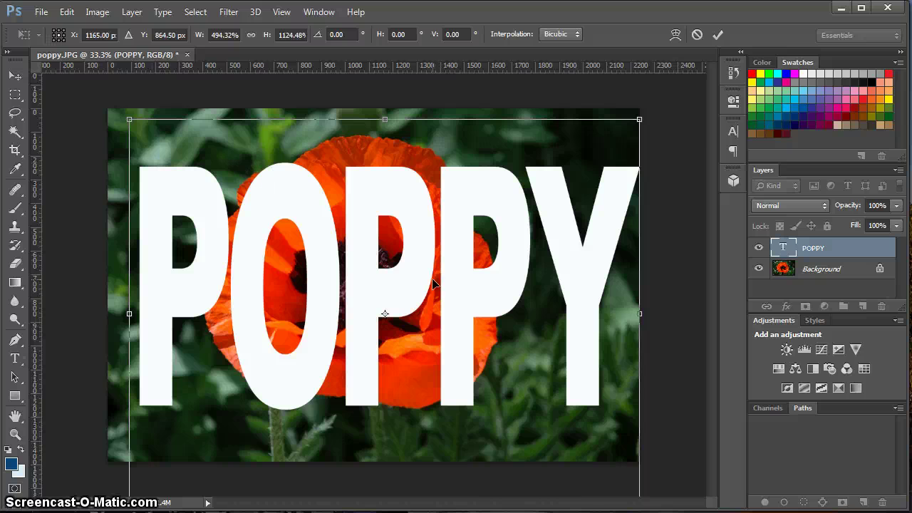
left_click_drag(407, 282, 395, 282)
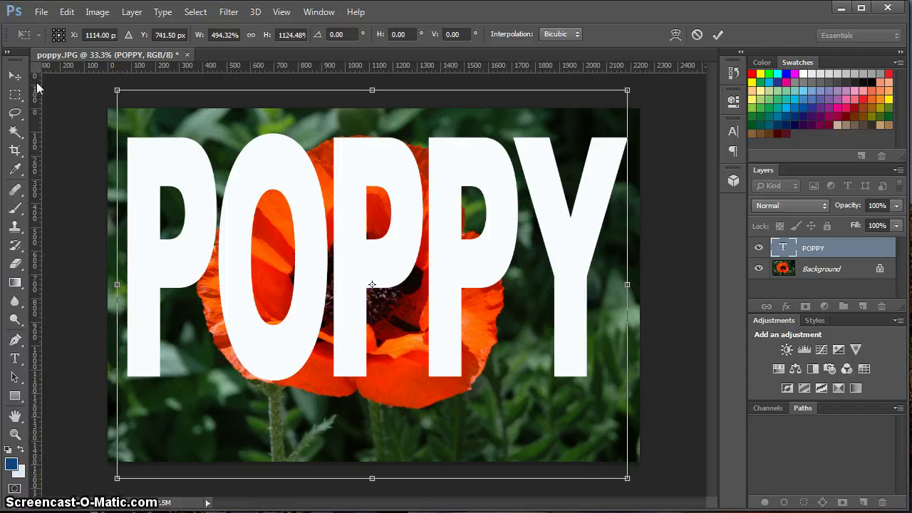
key("Return")
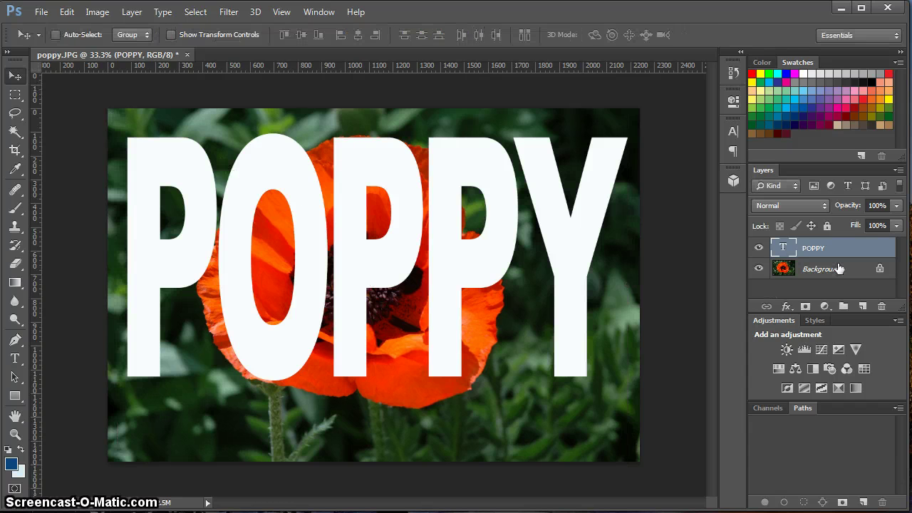
Duplicate the Background layer and move the copy above the POPPY text layer
left_click(838, 272)
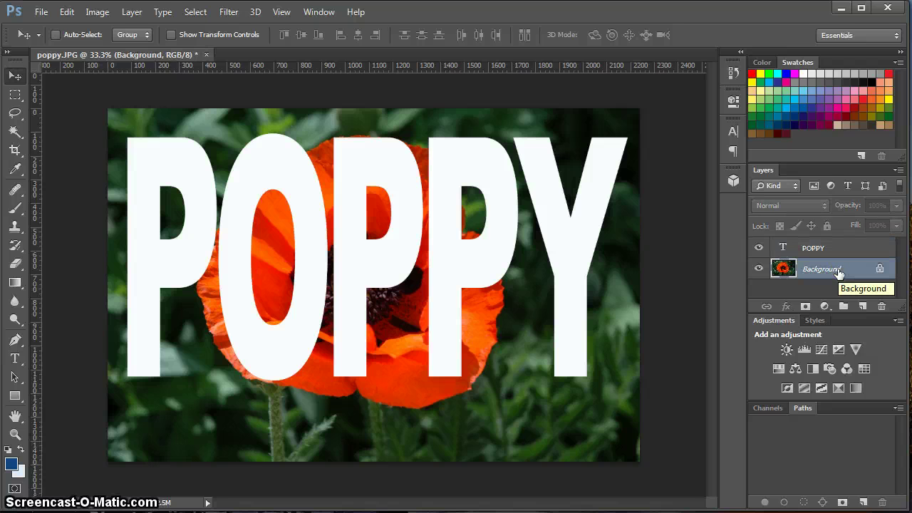
key("ctrl+j")
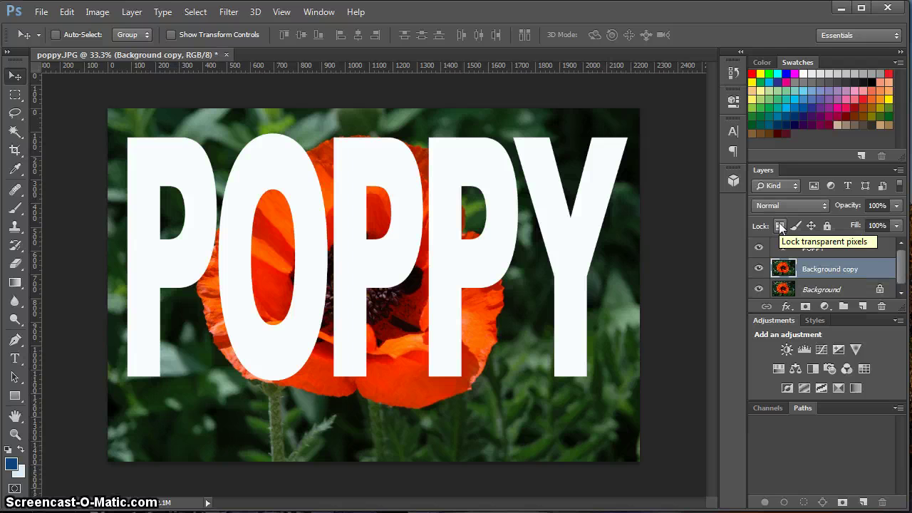
left_click_drag(805, 269, 796, 246)
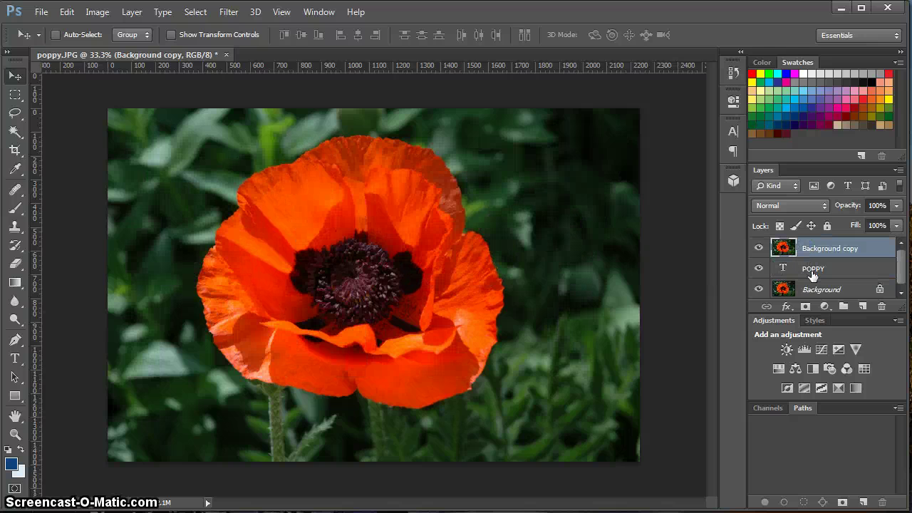
Hide the original Background layer and clip the Background copy to the POPPY text with a clipping mask
left_click(758, 289)
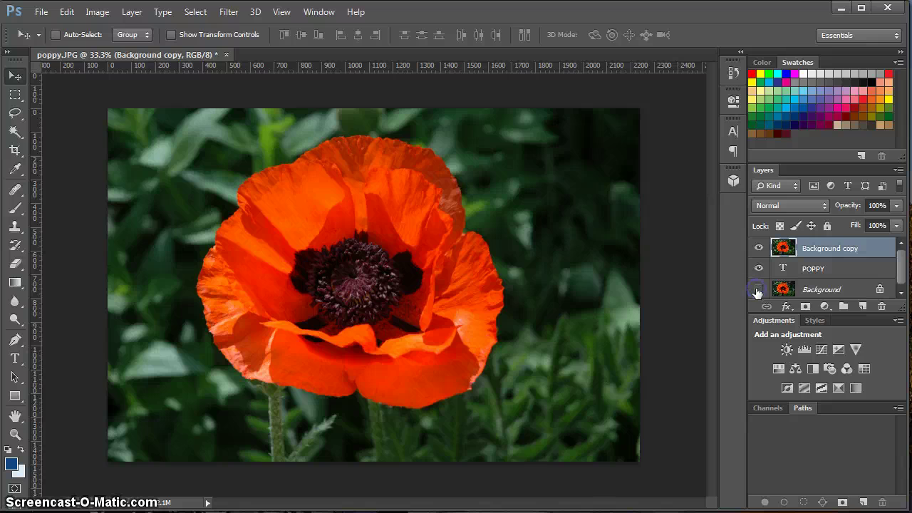
right_click(825, 247)
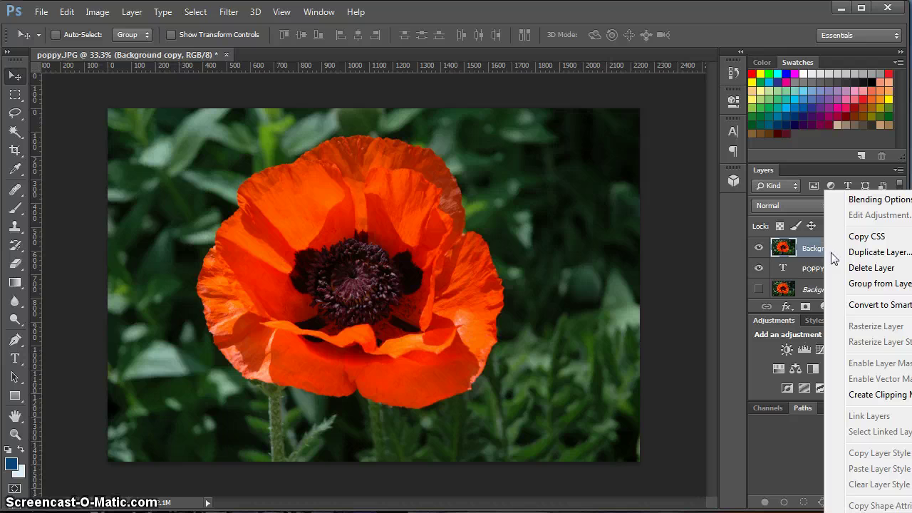
left_click(872, 401)
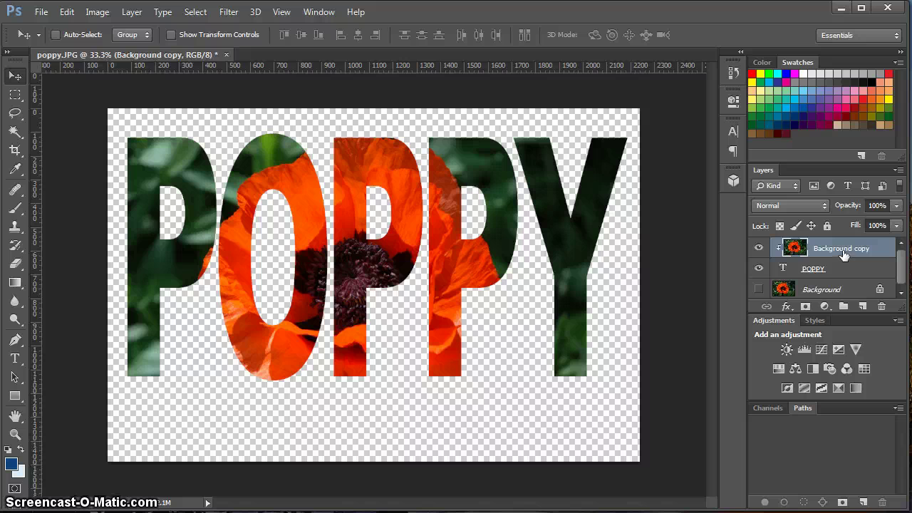
Move the POPPY text up near the canvas's upper edge, and shift the clipped photo upward inside the letters
left_click(812, 277)
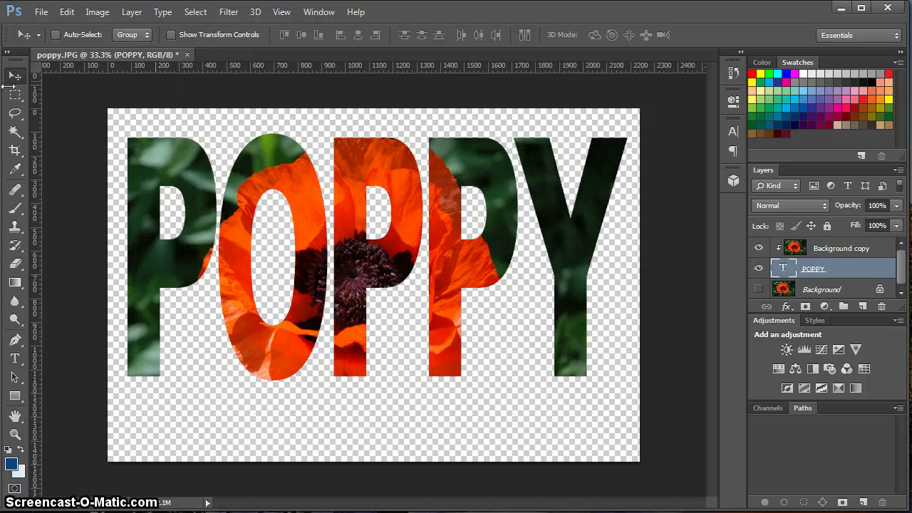
left_click_drag(439, 286, 451, 262)
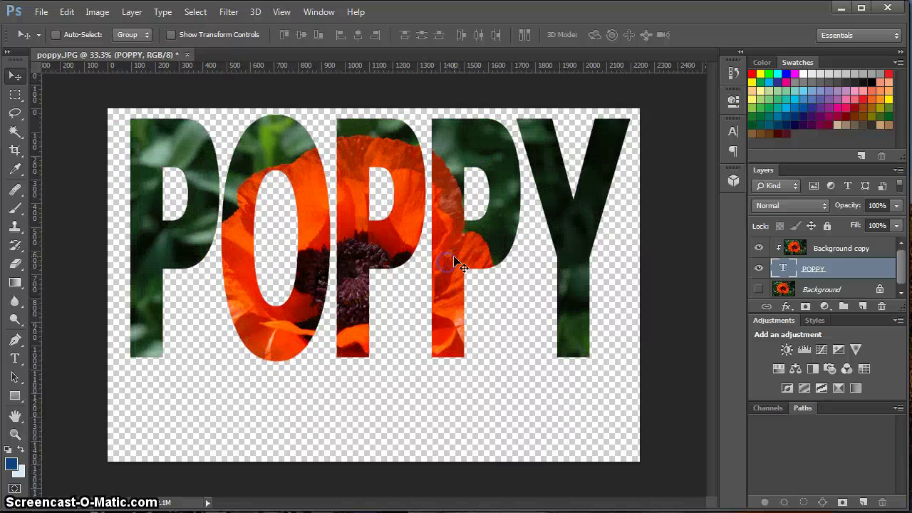
left_click(832, 253)
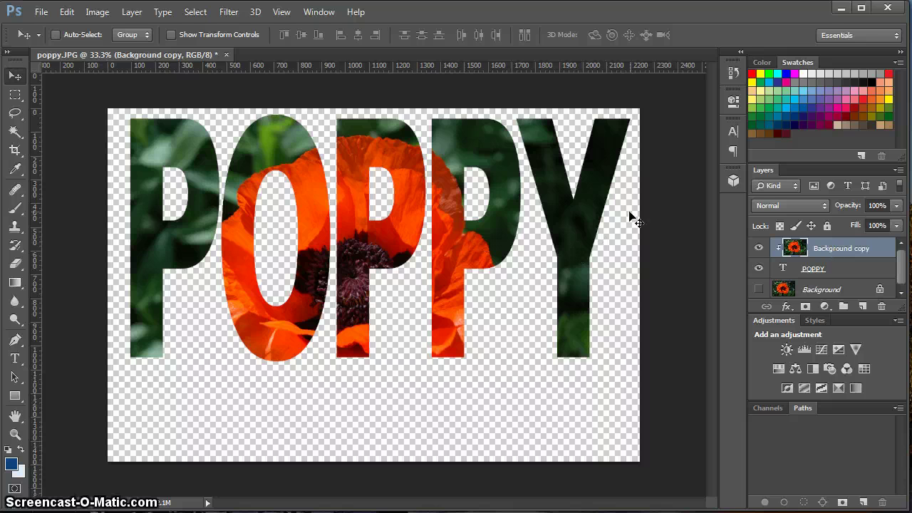
left_click_drag(455, 249, 459, 219)
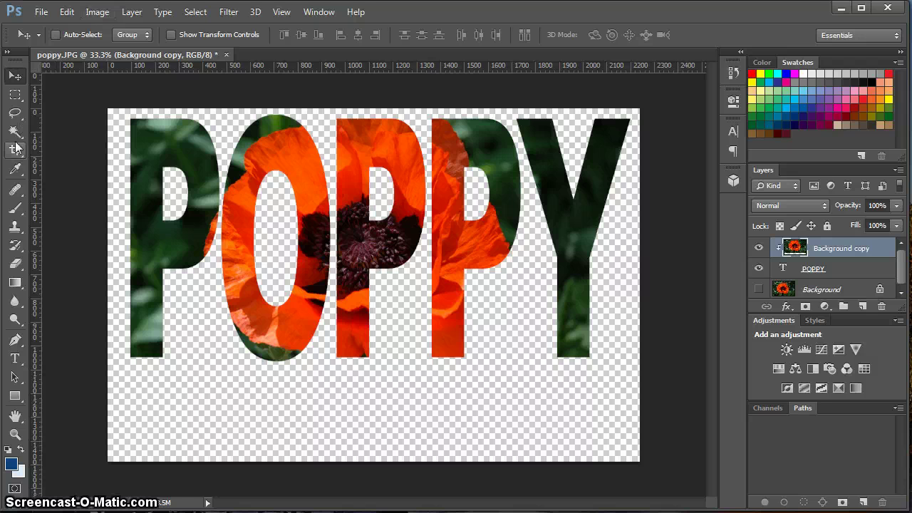
Make a rectangular selection closely around the POPPY letters and check its bounds with Transform Selection
left_click(104, 15)
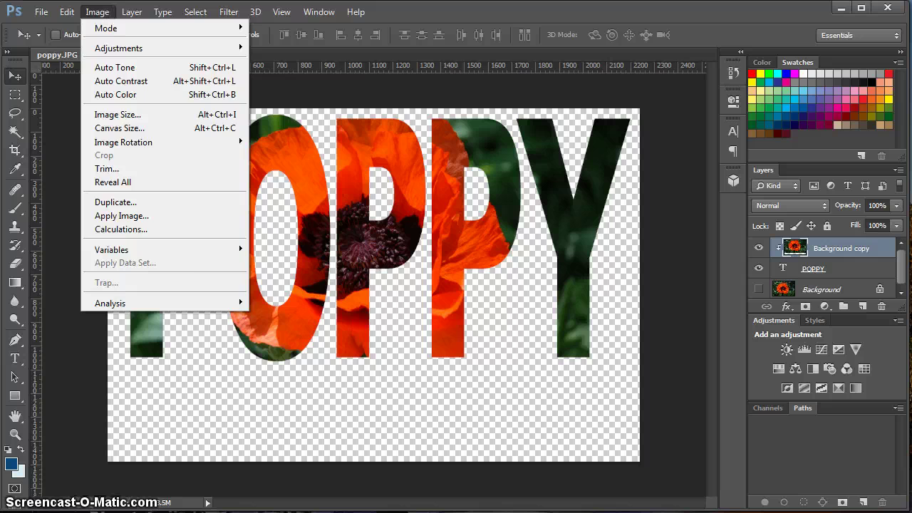
left_click(15, 94)
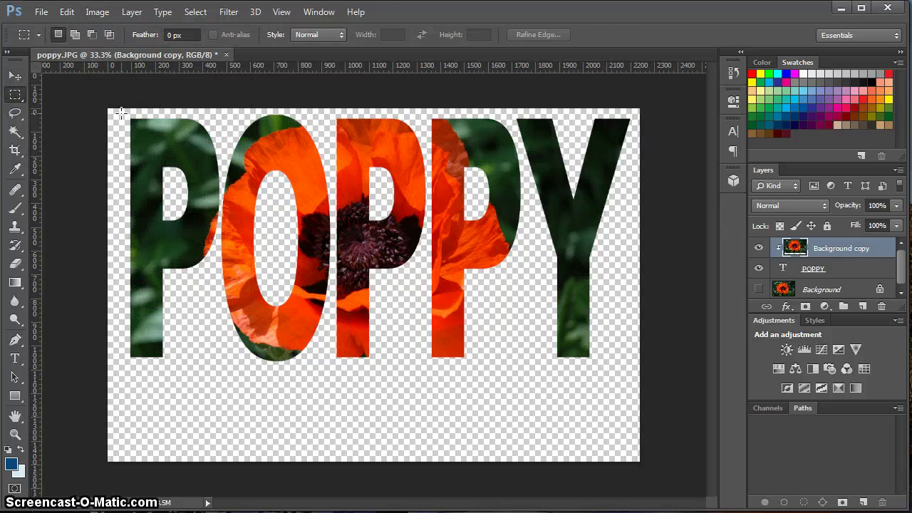
left_click_drag(121, 113, 636, 370)
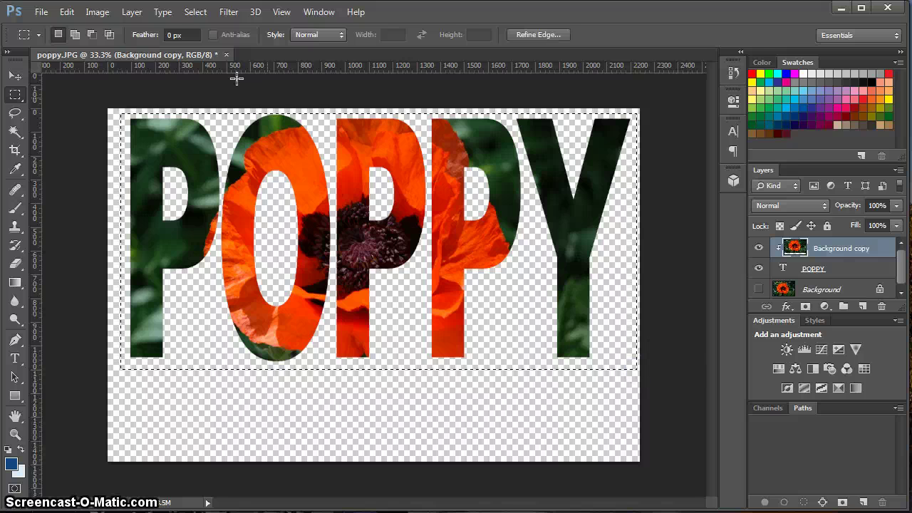
left_click(197, 12)
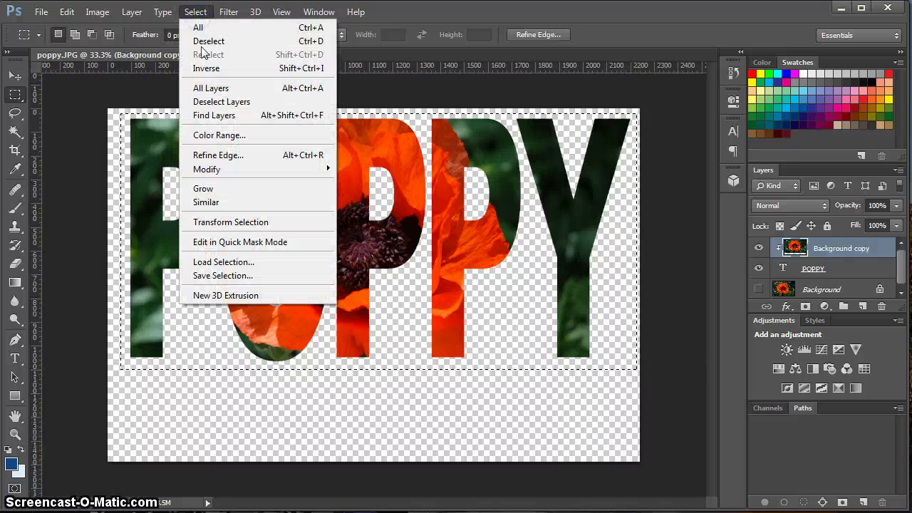
left_click(230, 222)
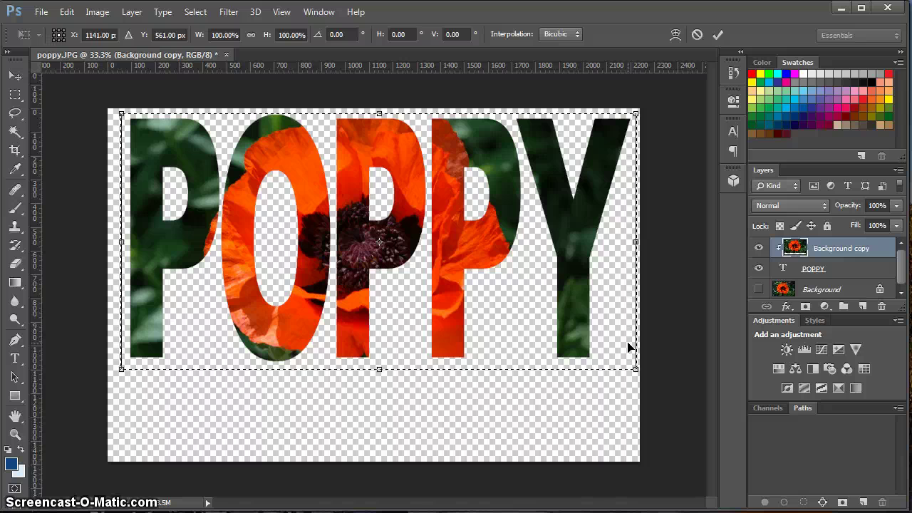
key("Return")
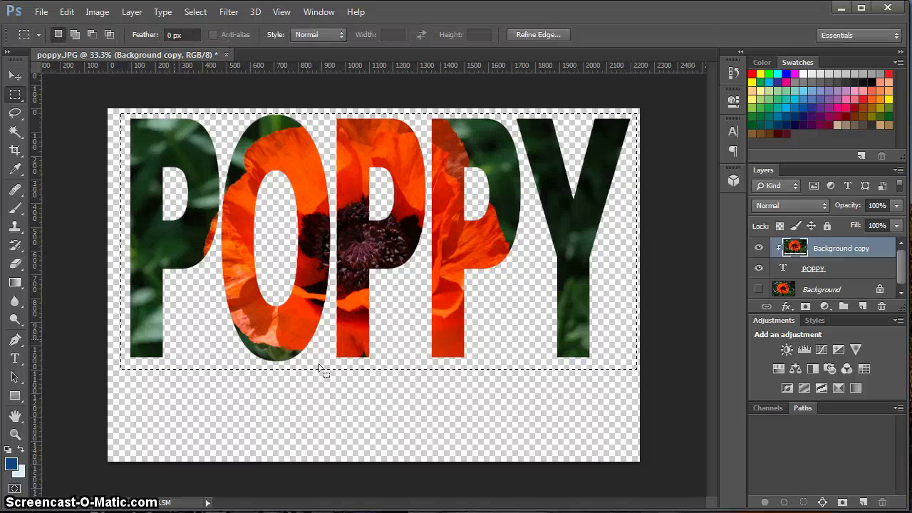
Crop the image to the rectangular selection around the letters and deselect
left_click(93, 14)
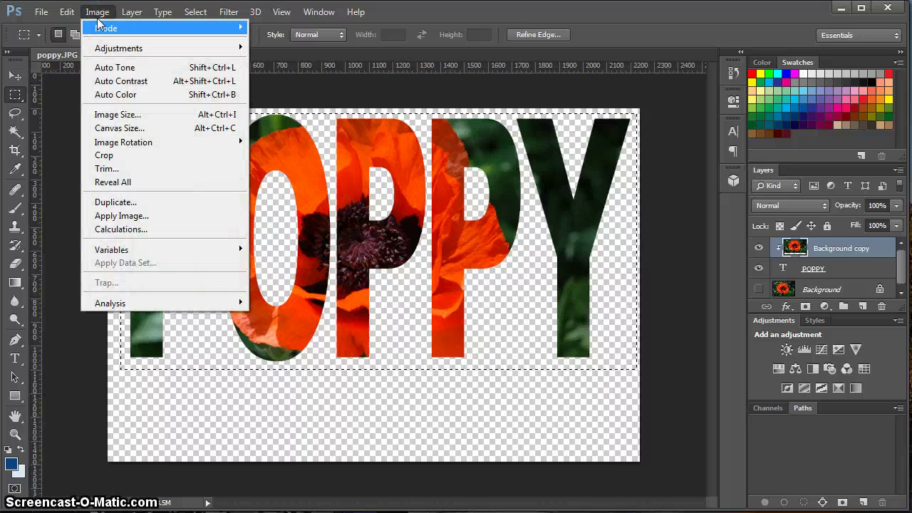
left_click(118, 156)
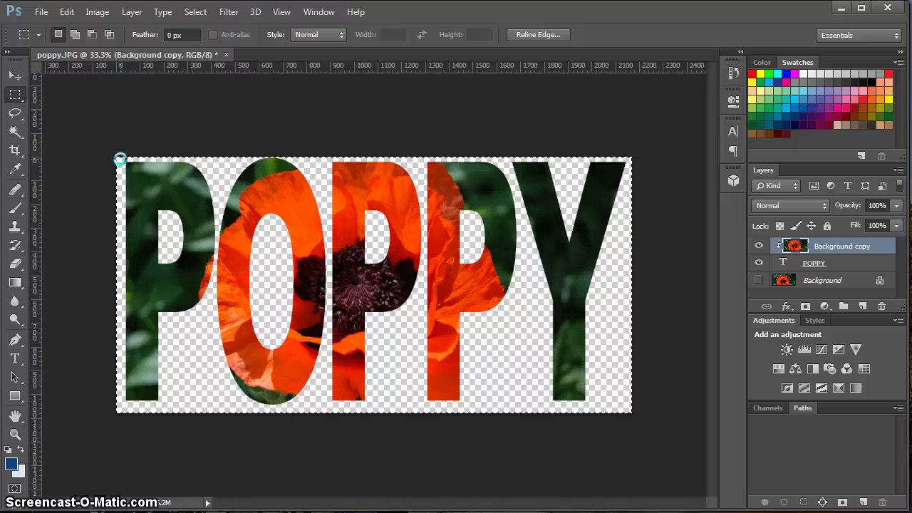
key("ctrl+d")
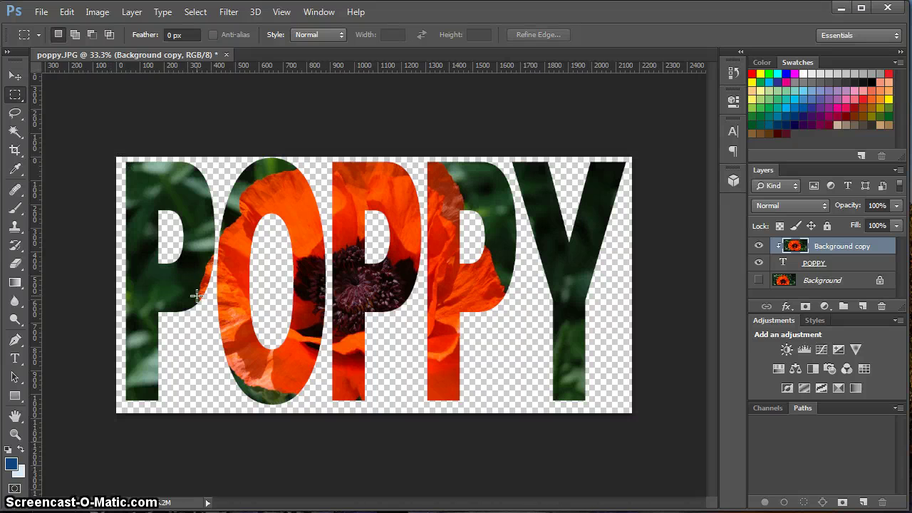